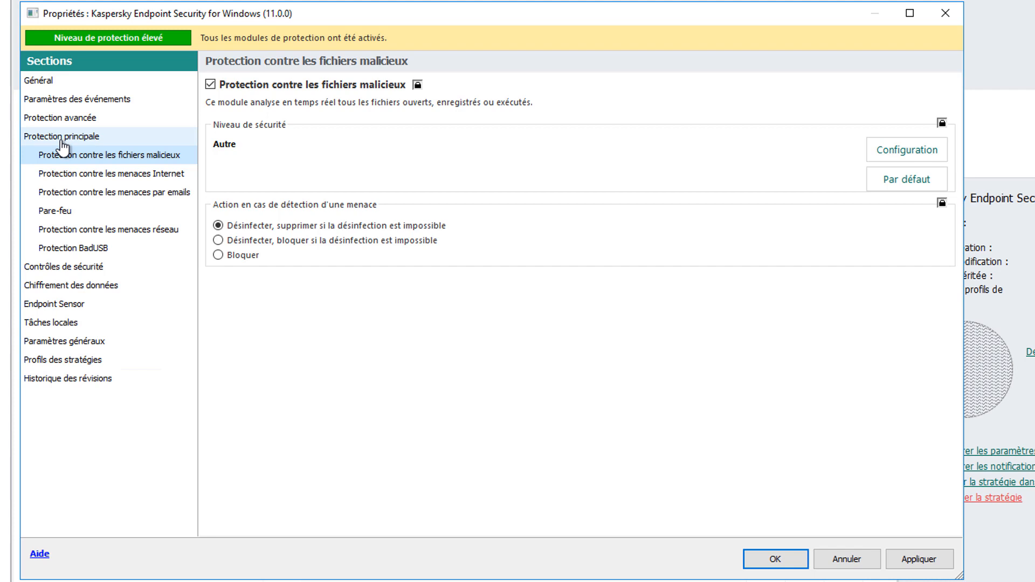
- In the local tasks settings, set the action on connecting a removable drive to Analyse complète
{"action": "left_click", "coordinate": [67, 119]}
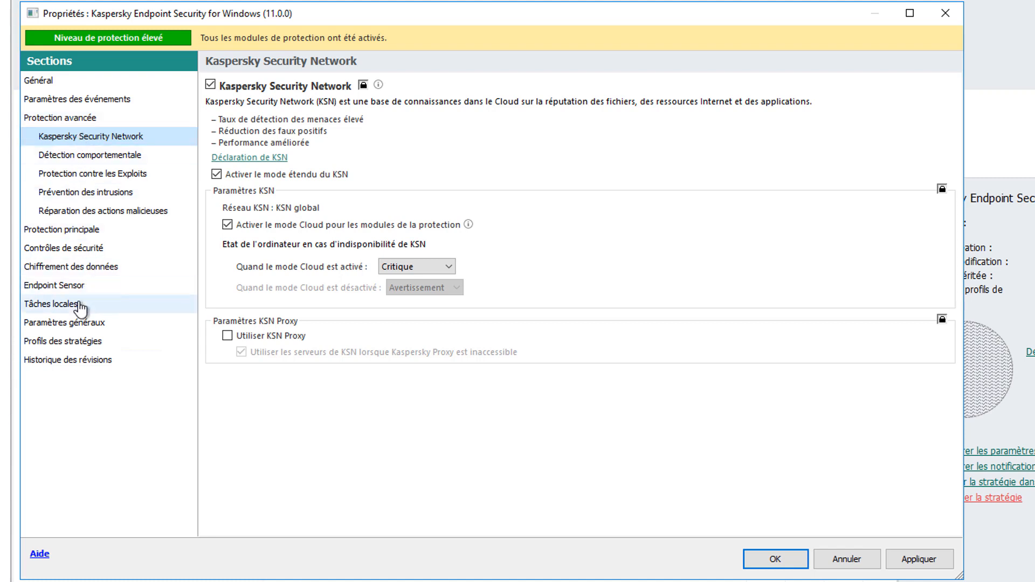
{"action": "left_click", "coordinate": [79, 305]}
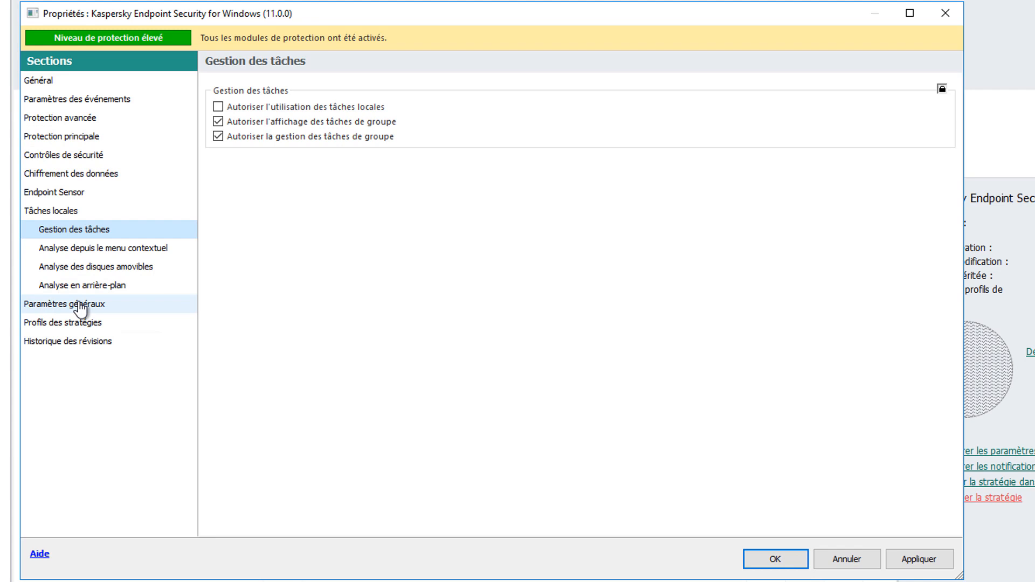
{"action": "left_click", "coordinate": [91, 273]}
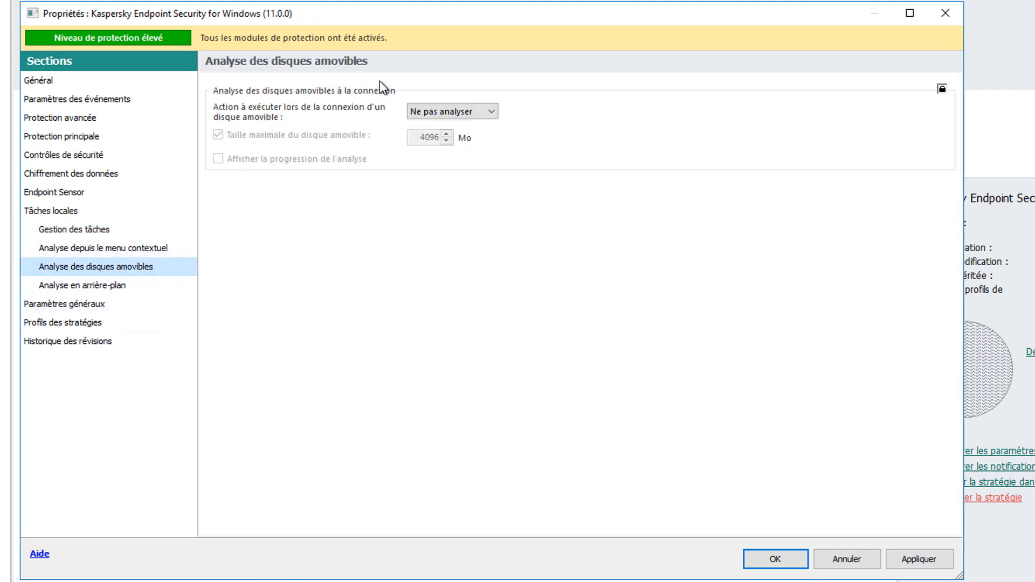
{"action": "left_click", "coordinate": [496, 114]}
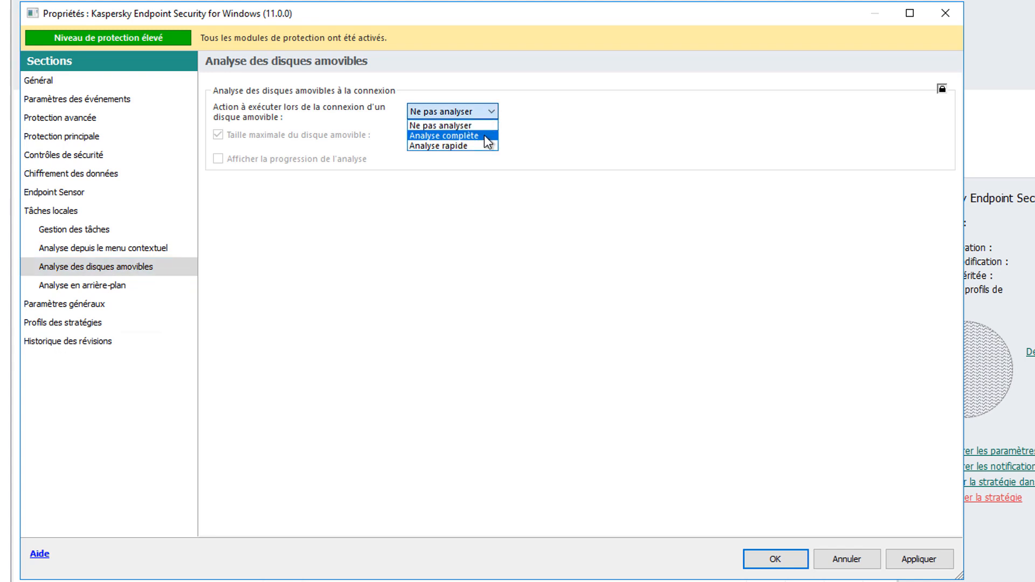
{"action": "left_click", "coordinate": [484, 130]}
{"action": "left_click", "coordinate": [488, 116]}
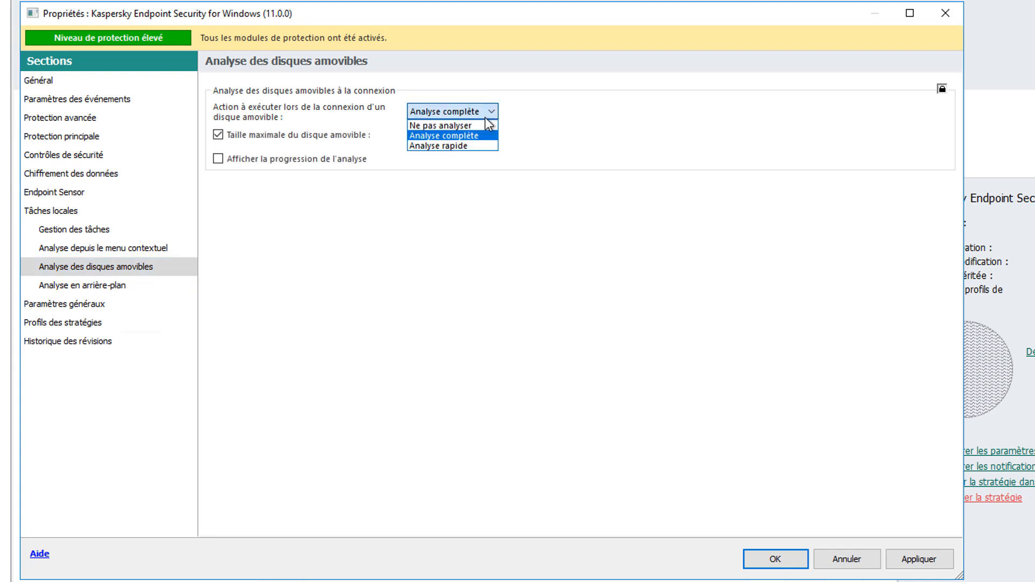
{"action": "left_click", "coordinate": [477, 145]}
{"action": "left_click", "coordinate": [484, 116]}
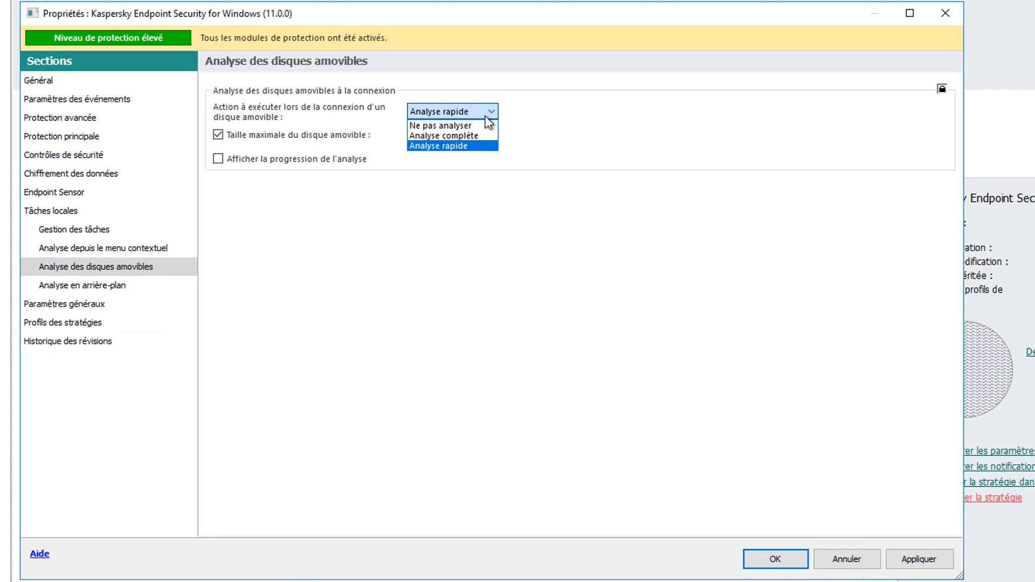
{"action": "left_click", "coordinate": [477, 137]}
- Keep the 4096 MB maximum removable drive size limit enabled and turn on display of the scan progress
{"action": "left_click", "coordinate": [293, 141]}
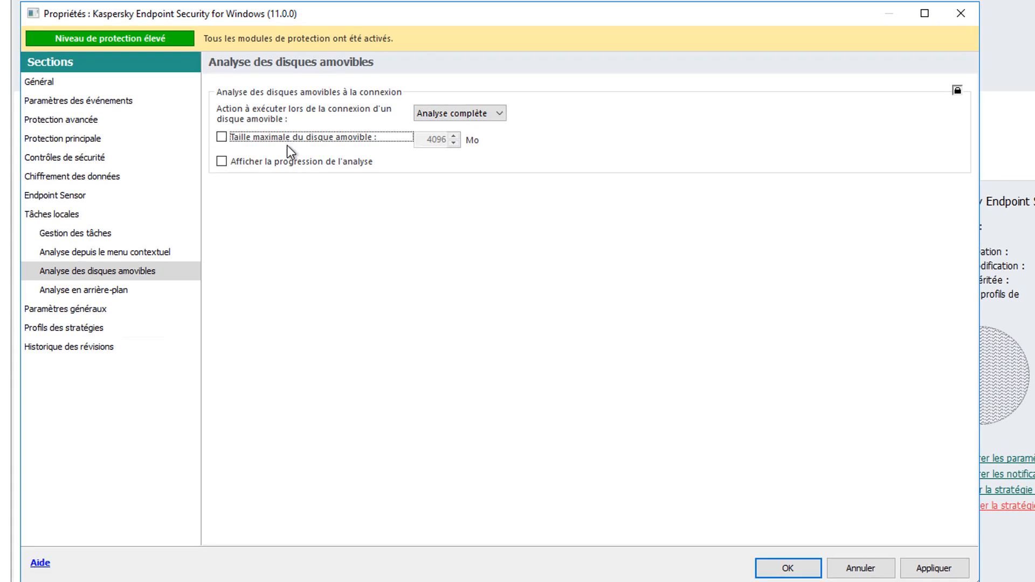
{"action": "left_click", "coordinate": [296, 138]}
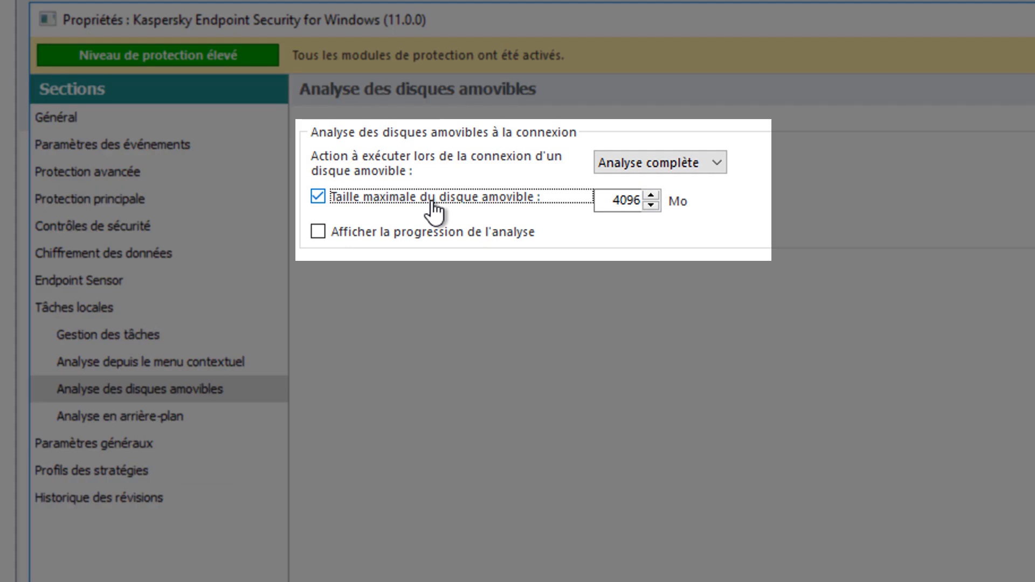
{"action": "left_click", "coordinate": [431, 231]}
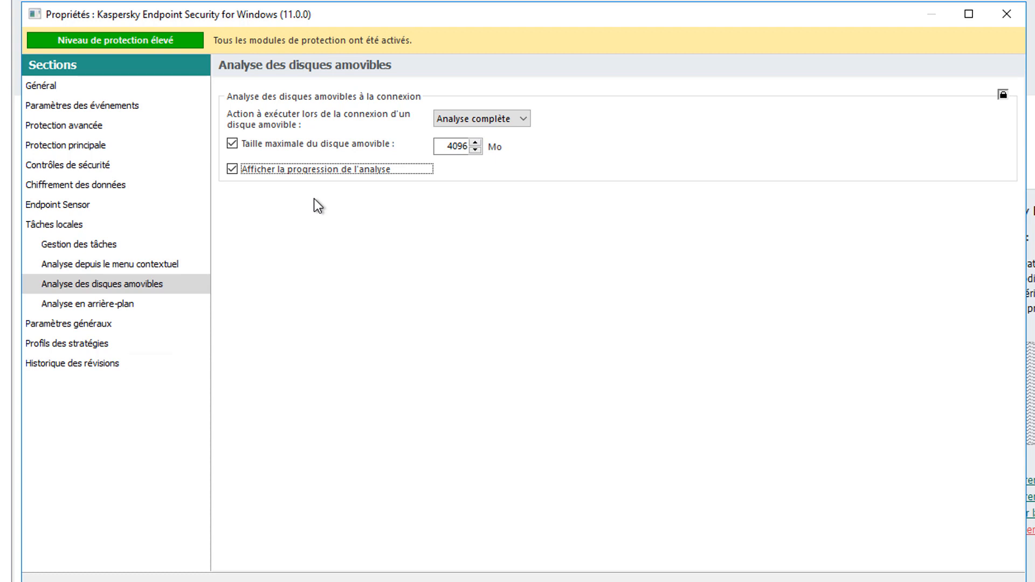
- Enable Protection BadUSB in the main protection settings and prohibit using the virtual keyboard to authorize USB devices
{"action": "left_click", "coordinate": [65, 145]}
{"action": "left_click", "coordinate": [81, 263]}
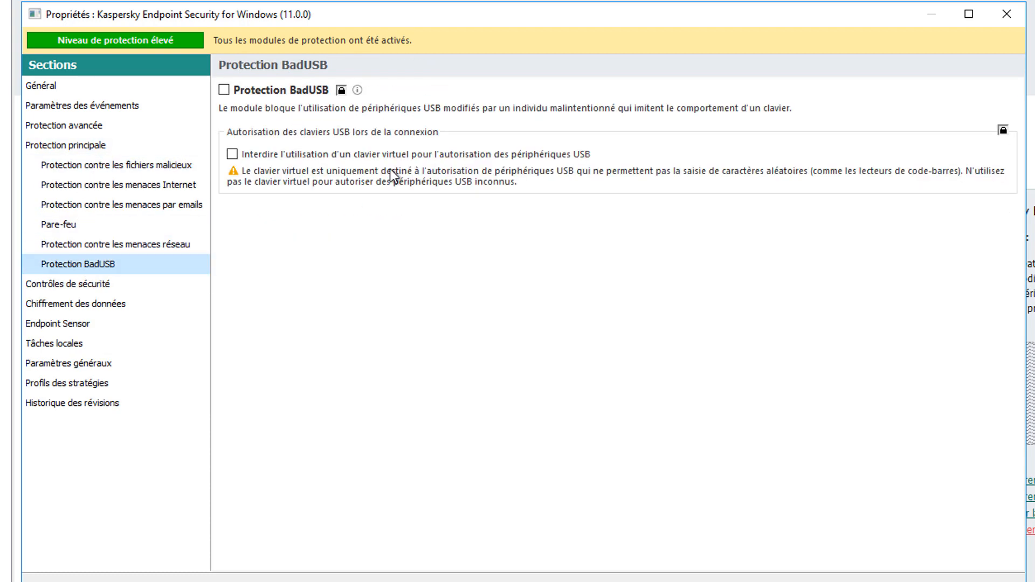
{"action": "left_click", "coordinate": [224, 90]}
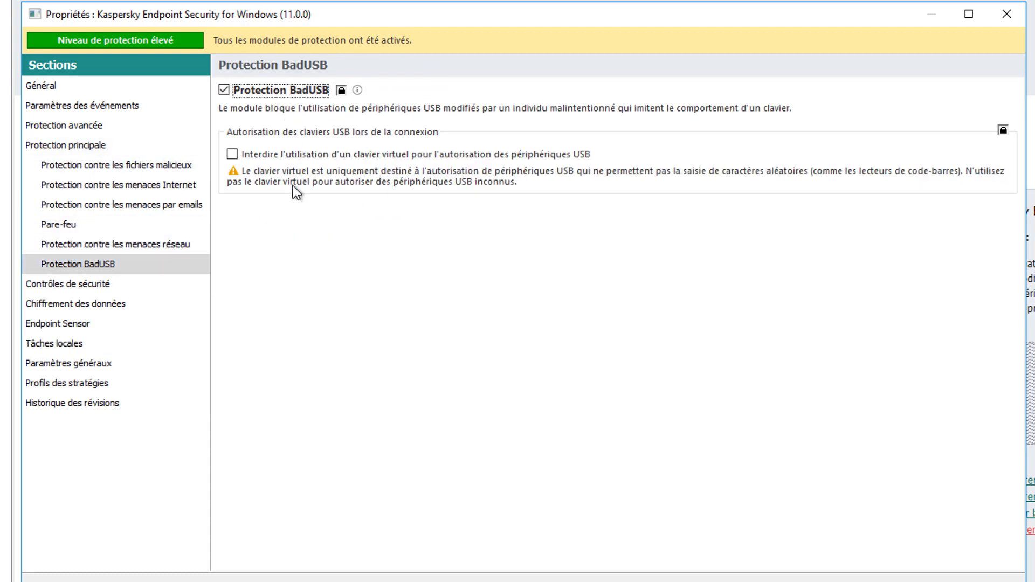
{"action": "left_click", "coordinate": [296, 156]}
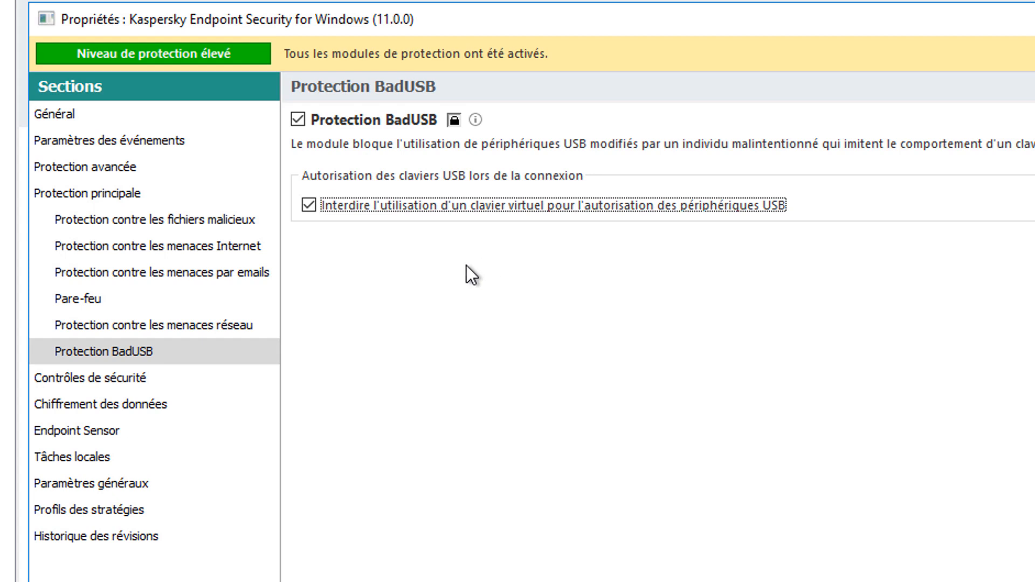
- Enable device control in the security controls and set access to removable disks (Disques amovibles) to Interdire
{"action": "left_click", "coordinate": [132, 379]}
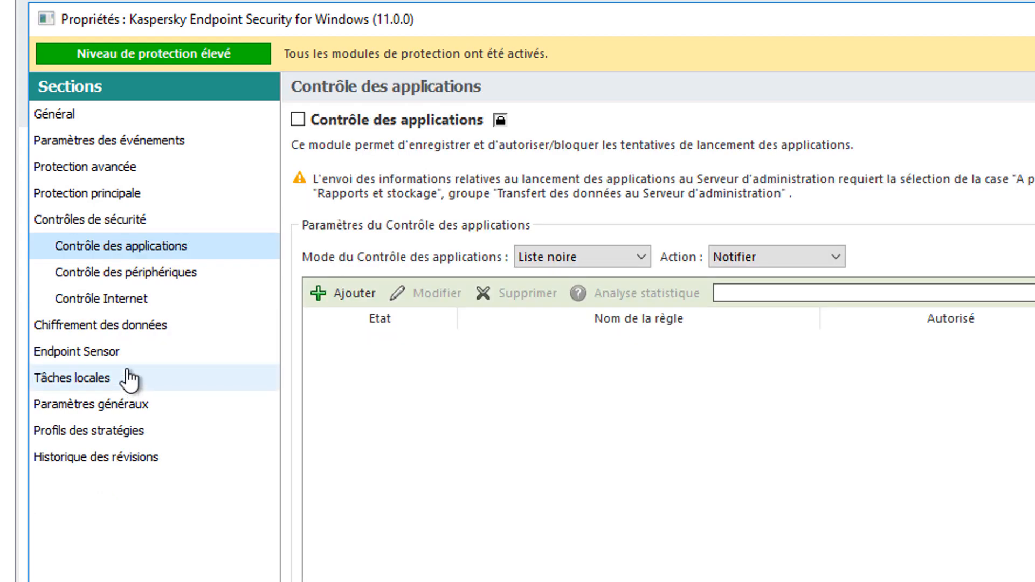
{"action": "left_click", "coordinate": [127, 274]}
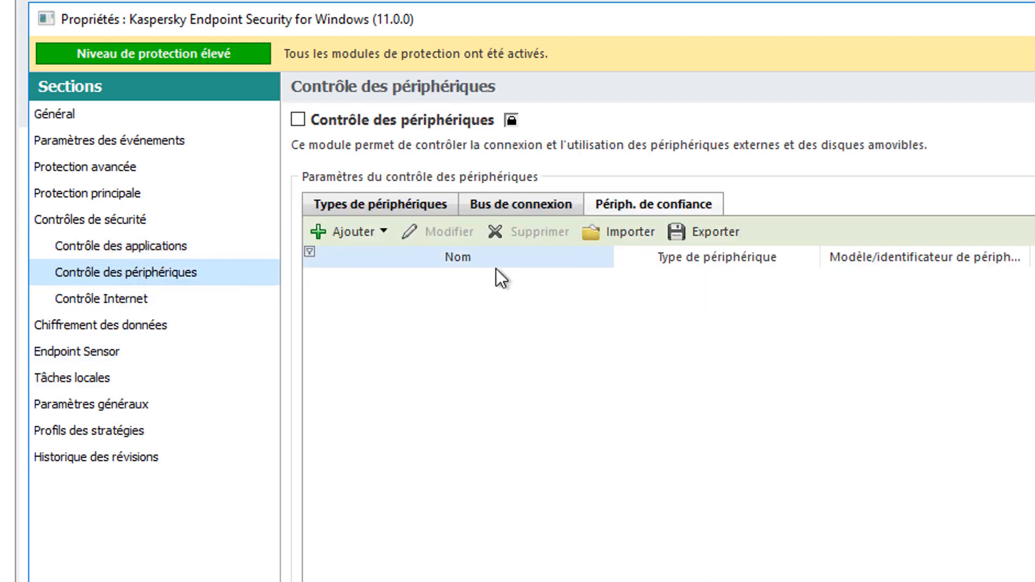
{"action": "left_click", "coordinate": [396, 121]}
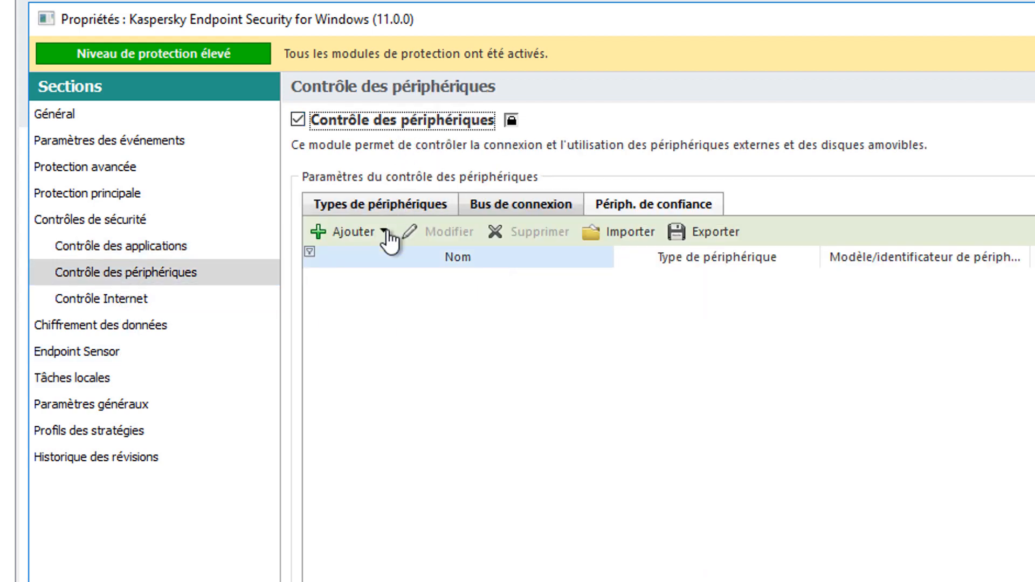
{"action": "left_click", "coordinate": [378, 204]}
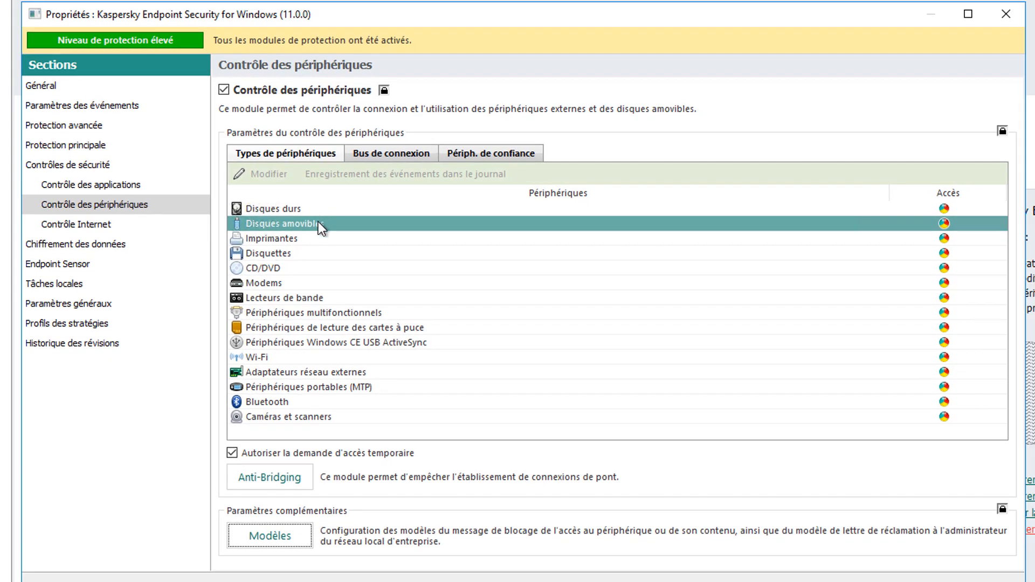
{"action": "right_click", "coordinate": [917, 224]}
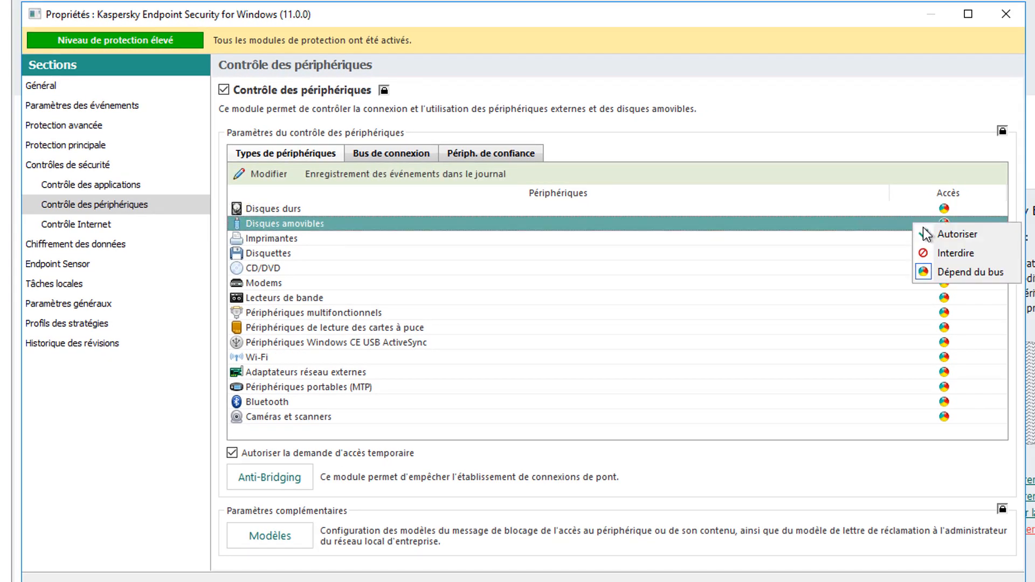
{"action": "left_click", "coordinate": [944, 254]}
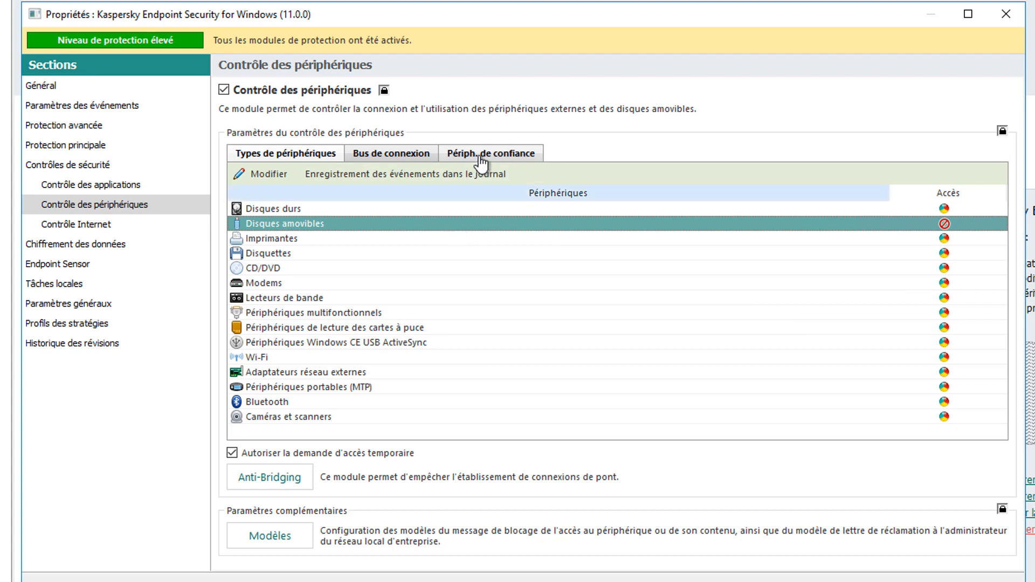
- Add the TOSHIBA External USB 3.0, SanDisk Cruzer Blade and Lexar USB Flash Drive removable disks as trusted devices by model
{"action": "left_click", "coordinate": [482, 159]}
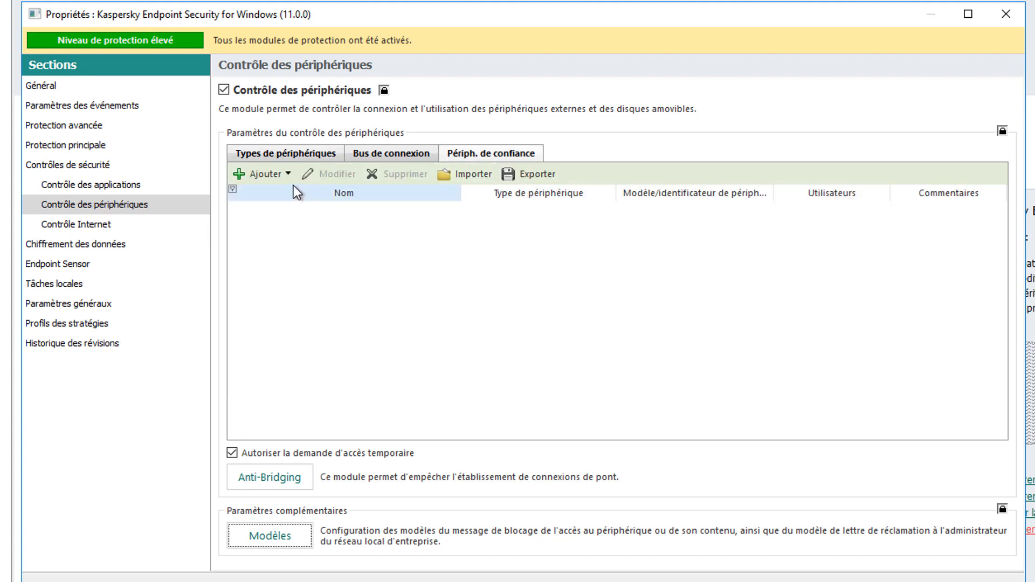
{"action": "left_click", "coordinate": [272, 173]}
{"action": "left_click", "coordinate": [287, 215]}
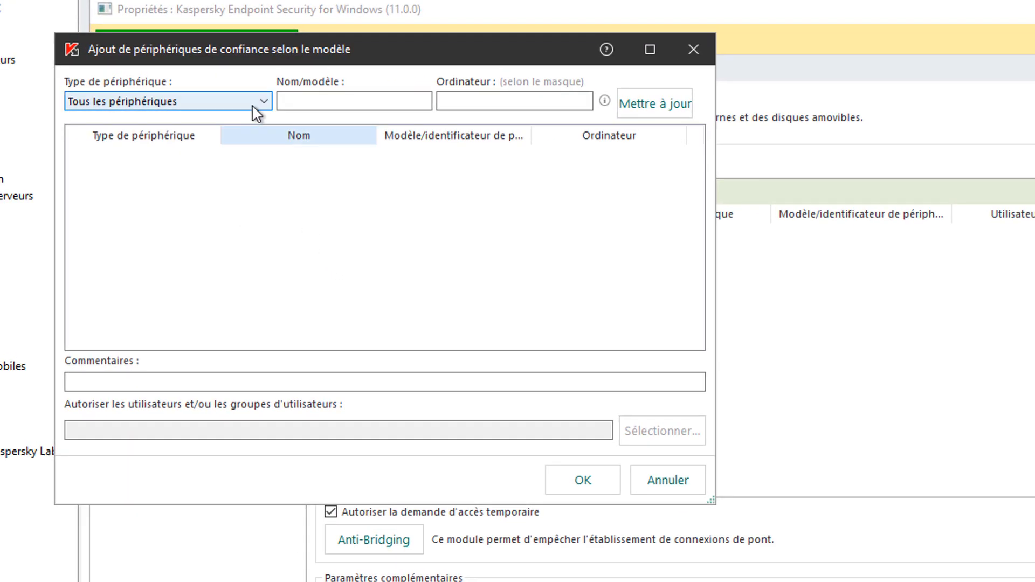
{"action": "left_click", "coordinate": [251, 104]}
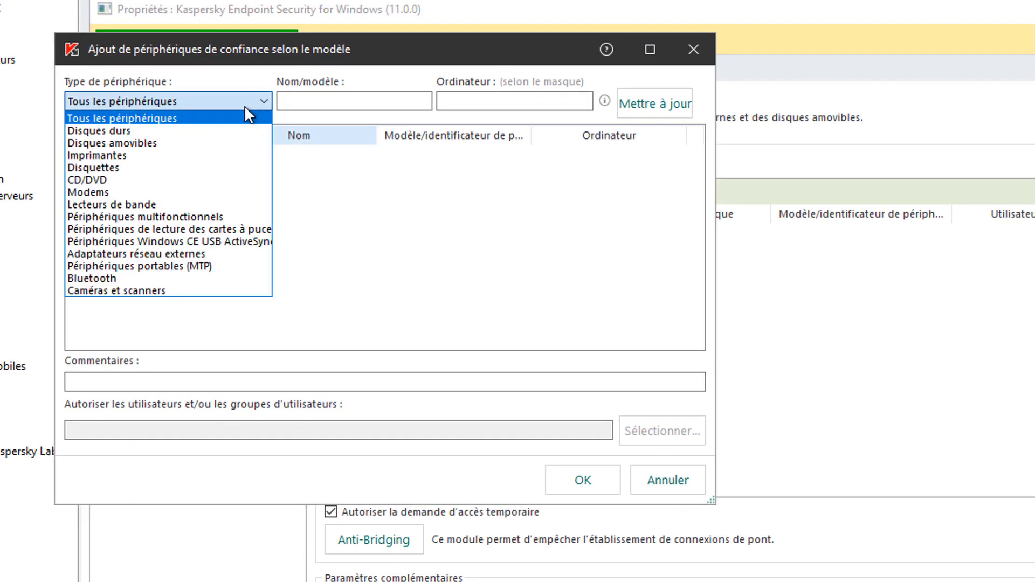
{"action": "left_click", "coordinate": [147, 141]}
{"action": "left_click", "coordinate": [654, 105]}
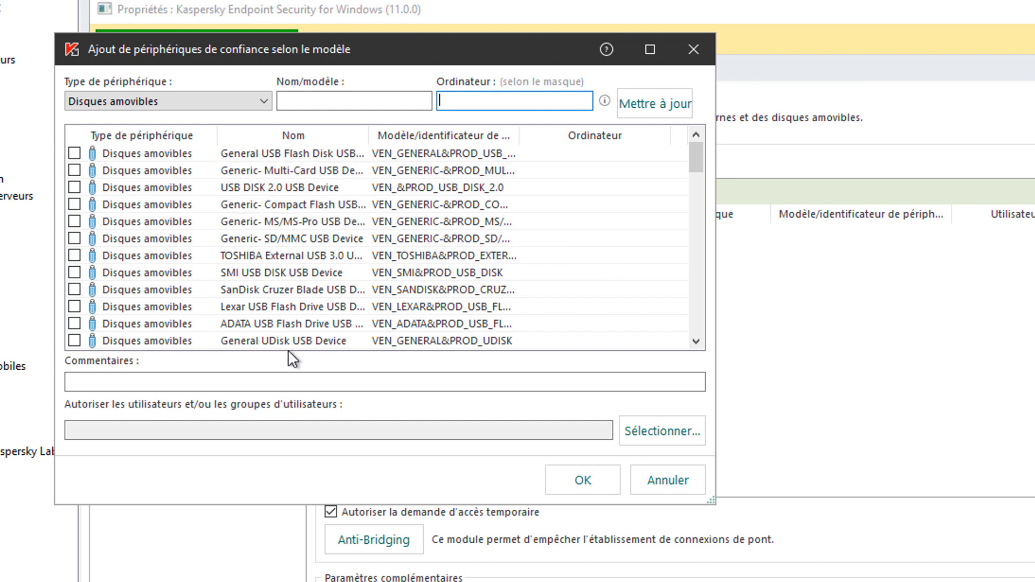
{"action": "left_click", "coordinate": [78, 256]}
{"action": "left_click", "coordinate": [73, 291]}
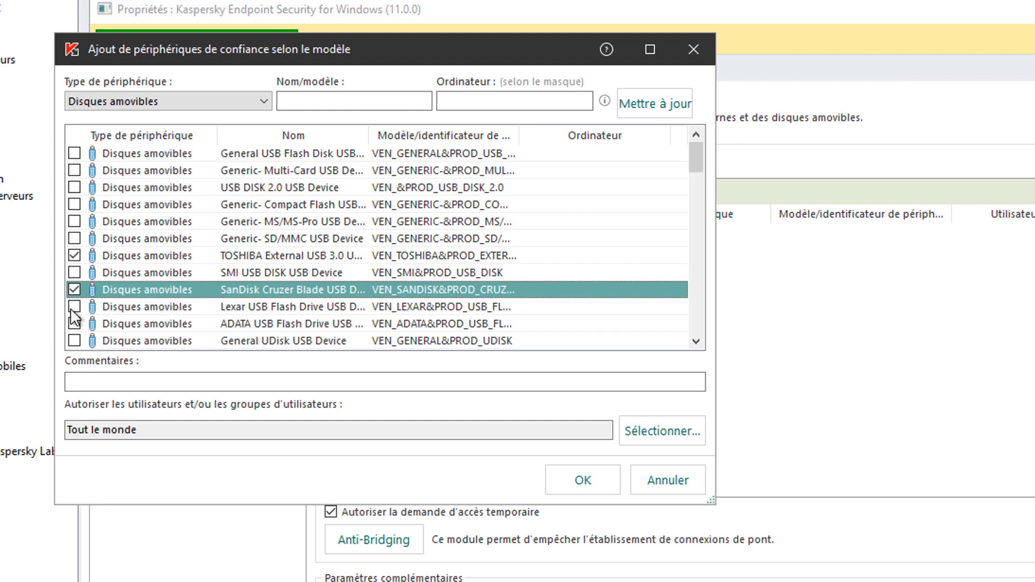
{"action": "left_click", "coordinate": [74, 306]}
{"action": "left_click", "coordinate": [588, 485]}
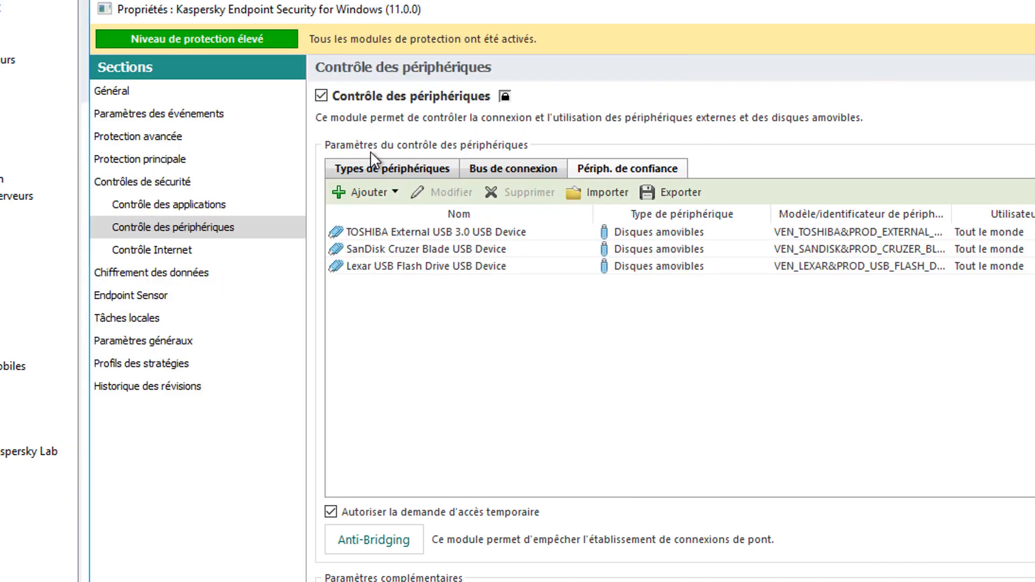
- Enable logging of file operation events for the removable disks device type and save the logging settings
{"action": "left_click", "coordinate": [382, 168]}
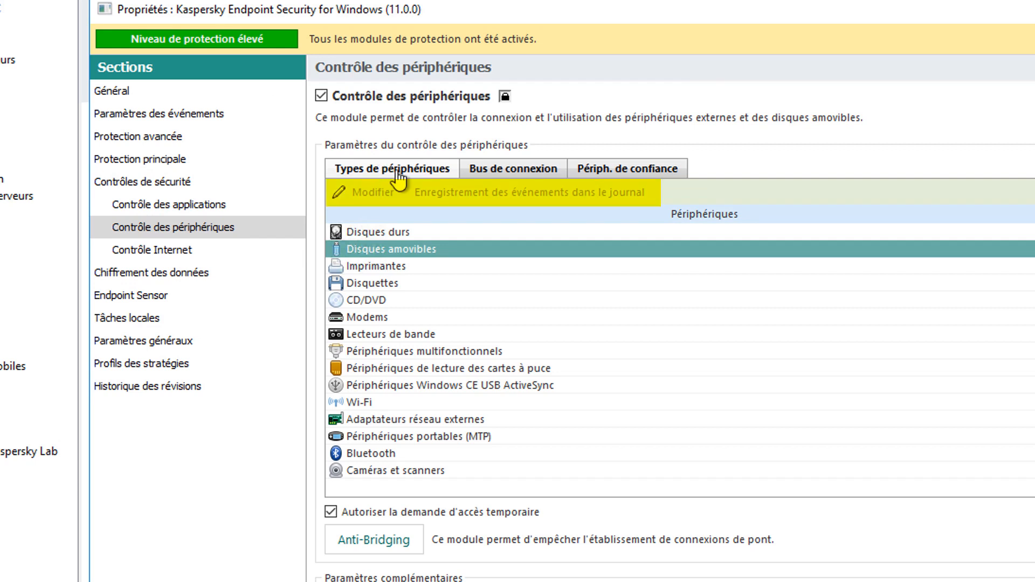
{"action": "left_click", "coordinate": [428, 250]}
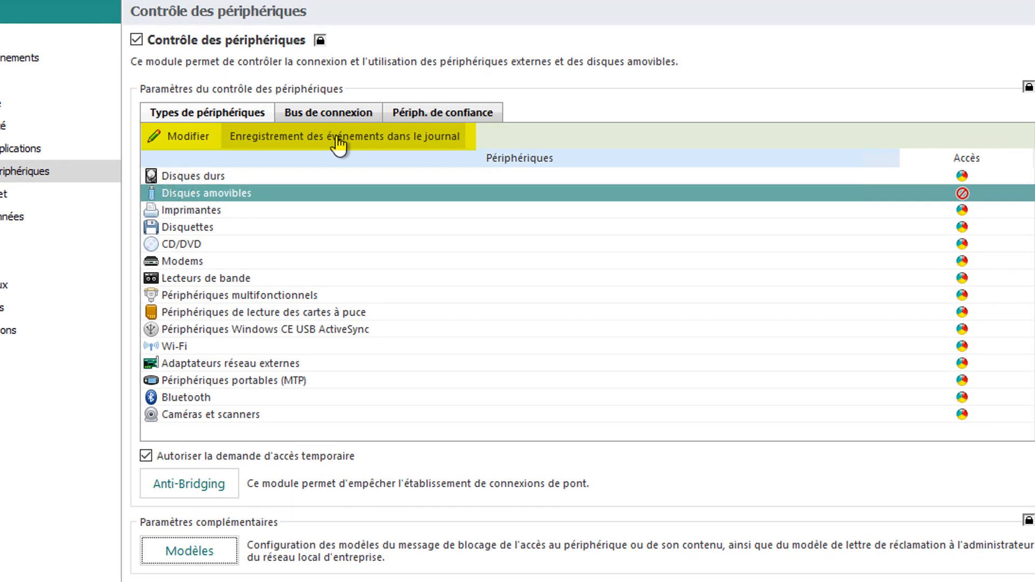
{"action": "left_click", "coordinate": [504, 189]}
{"action": "left_click", "coordinate": [474, 86]}
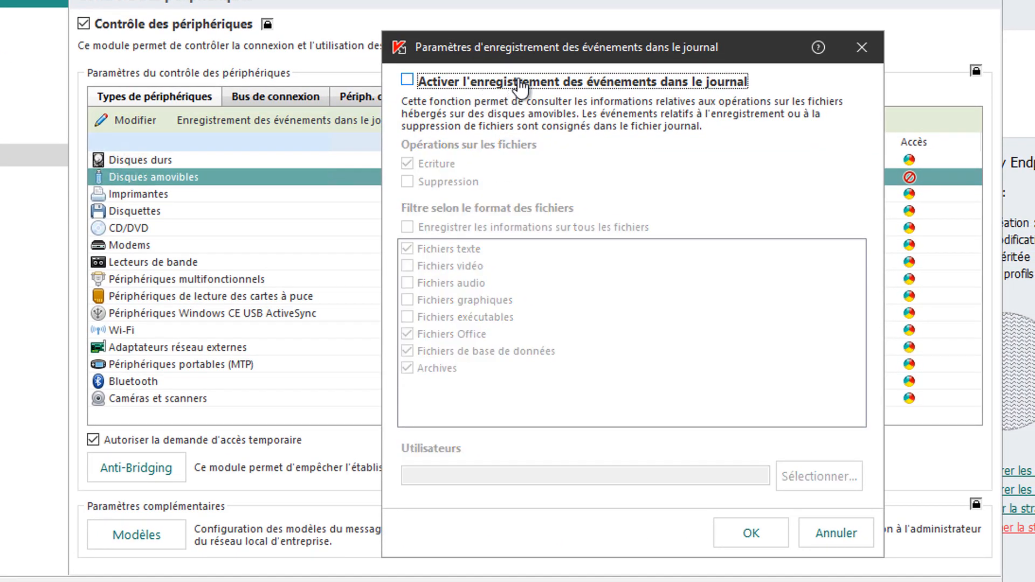
{"action": "left_click", "coordinate": [516, 82]}
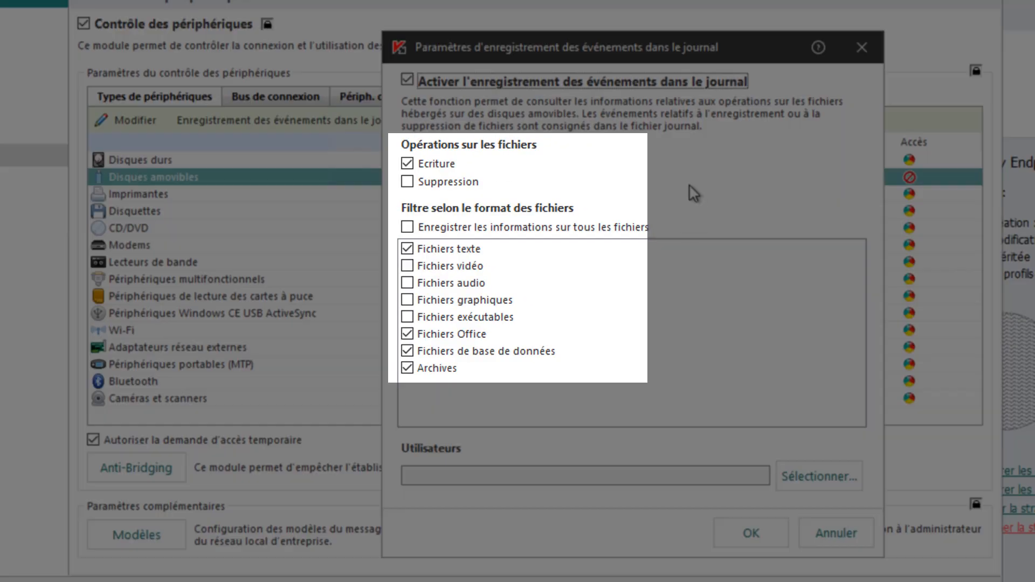
{"action": "left_click", "coordinate": [604, 92]}
{"action": "left_click", "coordinate": [606, 96]}
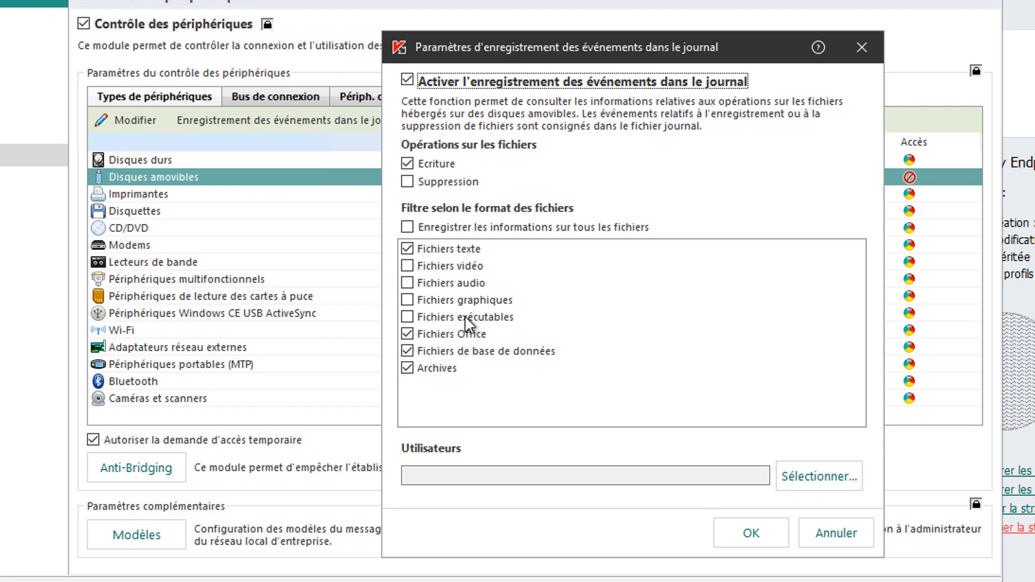
{"action": "left_click", "coordinate": [738, 537]}
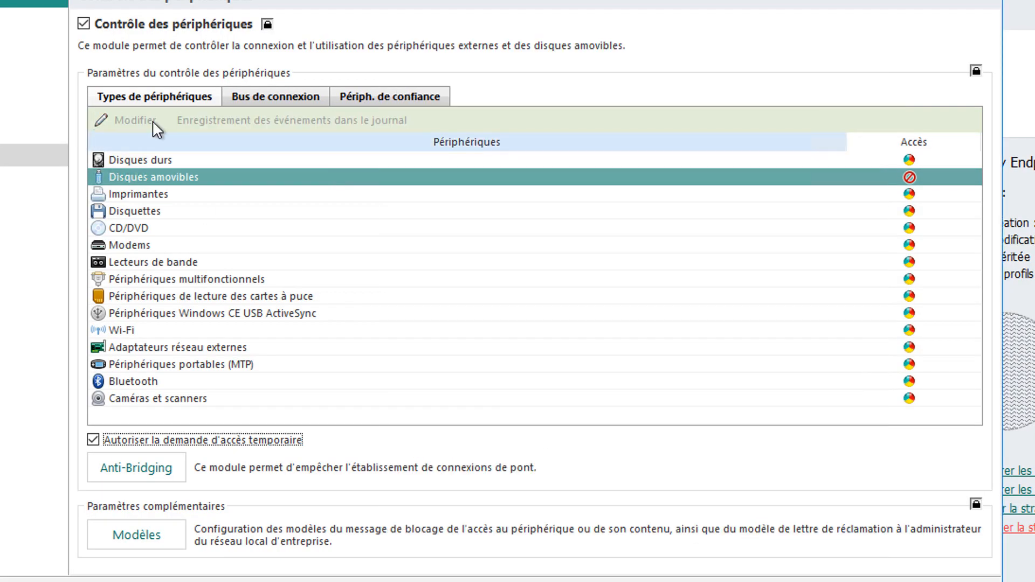
- Examine the removable disks access rule, including its read and write privileges, user selection and access schedule options, then discard the changes
{"action": "left_click", "coordinate": [114, 123]}
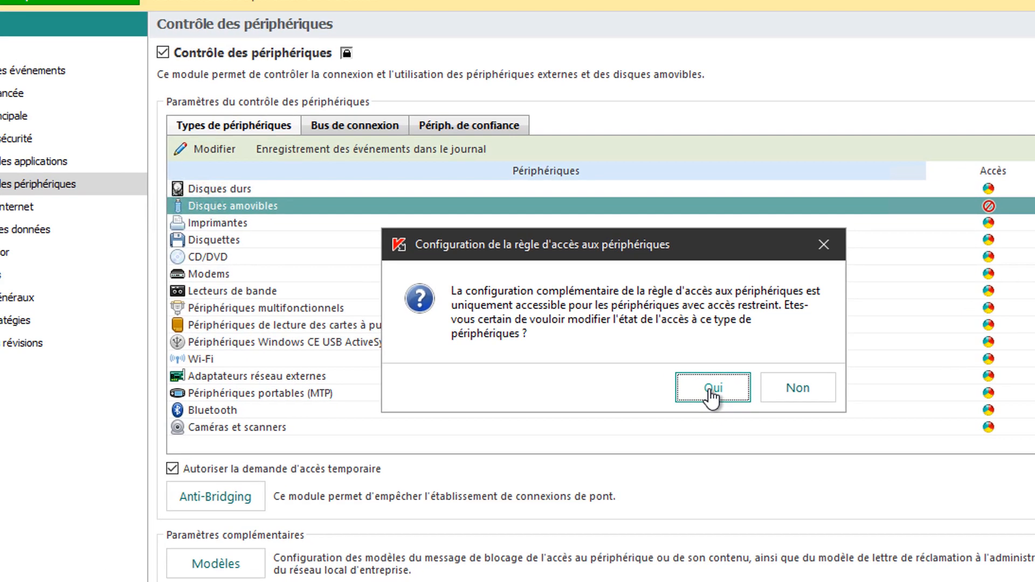
{"action": "left_click", "coordinate": [712, 391]}
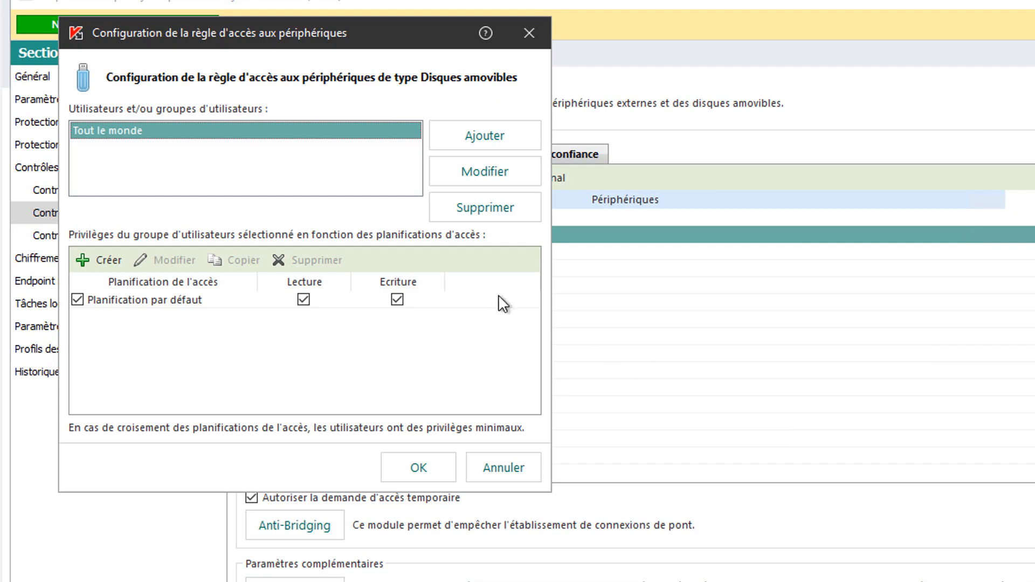
{"action": "left_click", "coordinate": [397, 301]}
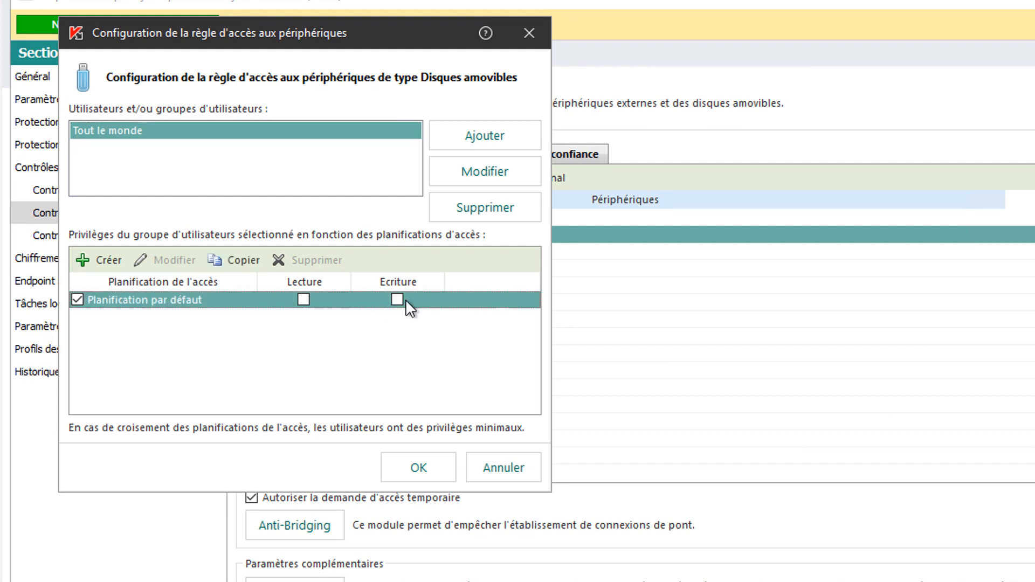
{"action": "left_click", "coordinate": [397, 300]}
{"action": "left_click", "coordinate": [302, 300]}
{"action": "left_click", "coordinate": [482, 143]}
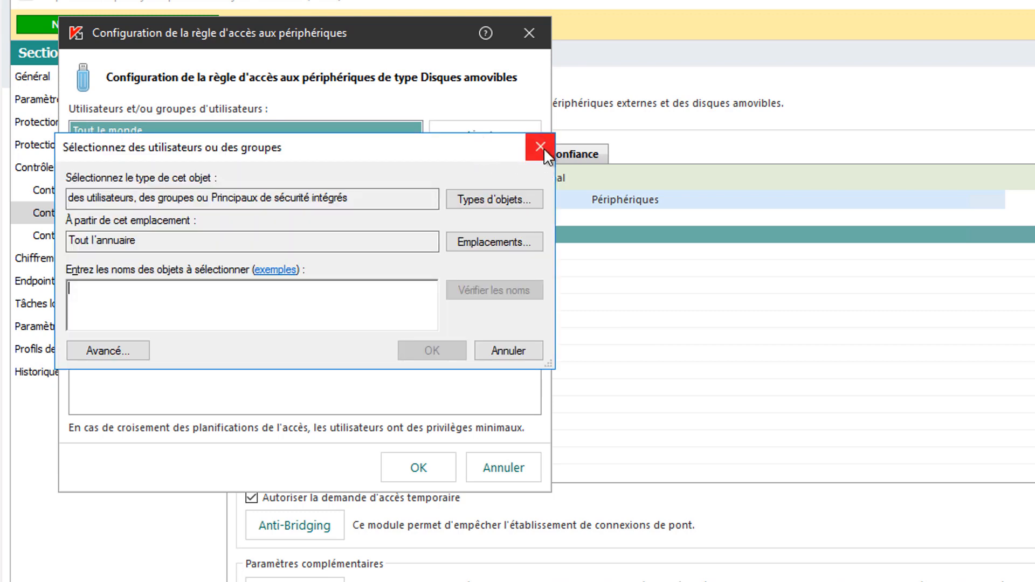
{"action": "left_click", "coordinate": [542, 147]}
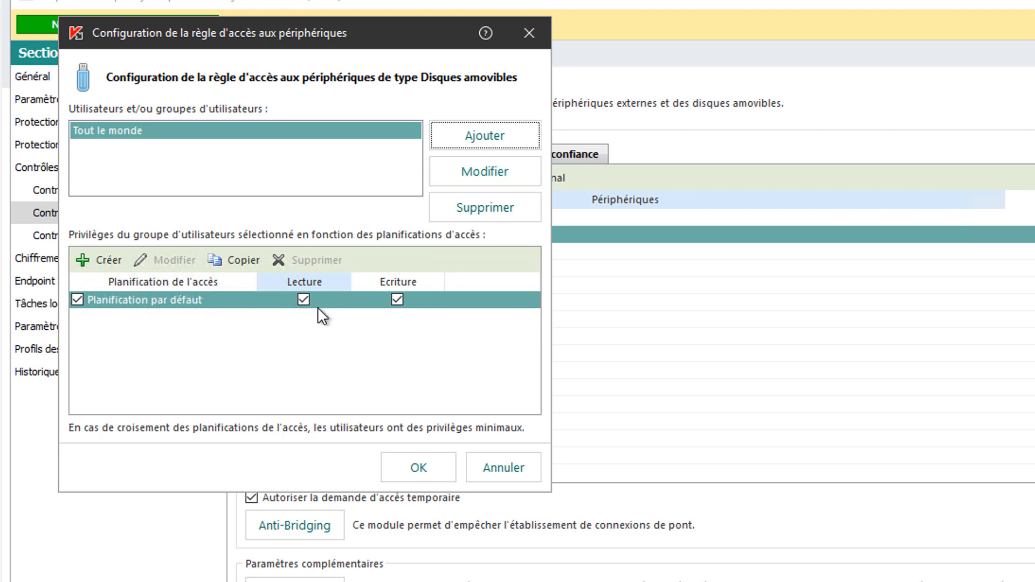
{"action": "left_click", "coordinate": [101, 261]}
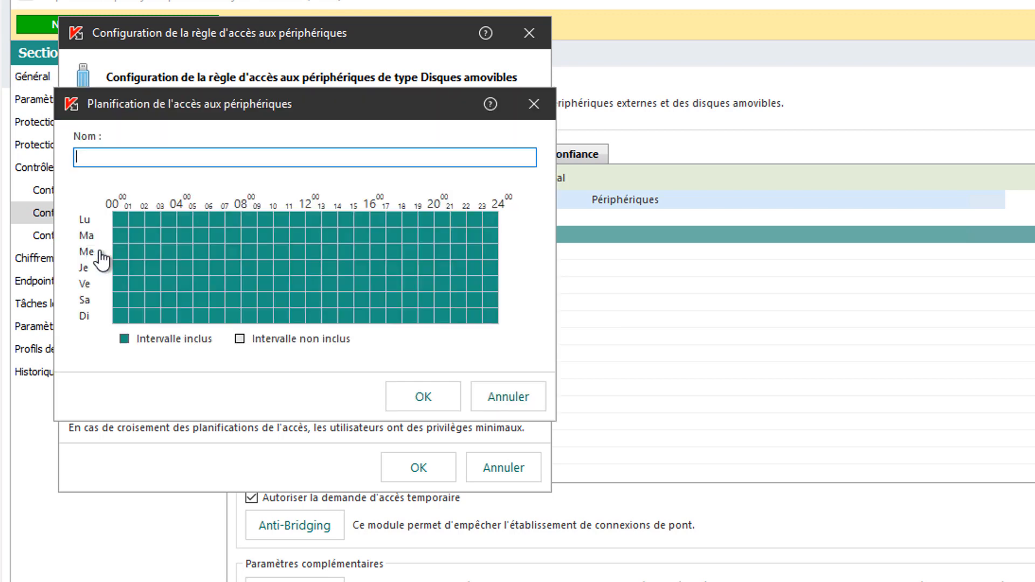
{"action": "left_click", "coordinate": [500, 404]}
{"action": "left_click", "coordinate": [519, 467]}
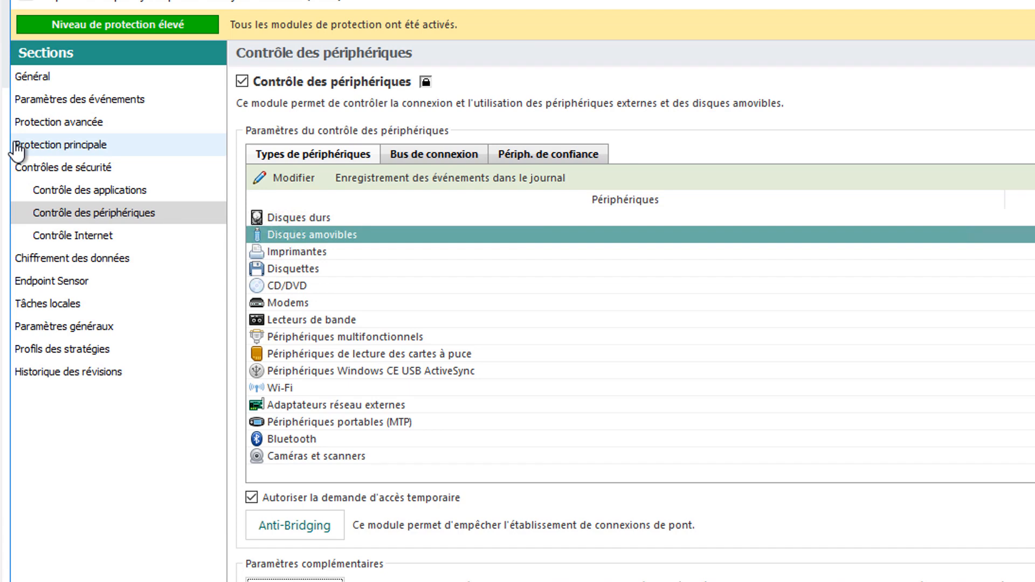
- Open the removable disk encryption settings and set the encryption mode to Chiffrer tout le disque amovible
{"action": "left_click", "coordinate": [75, 259]}
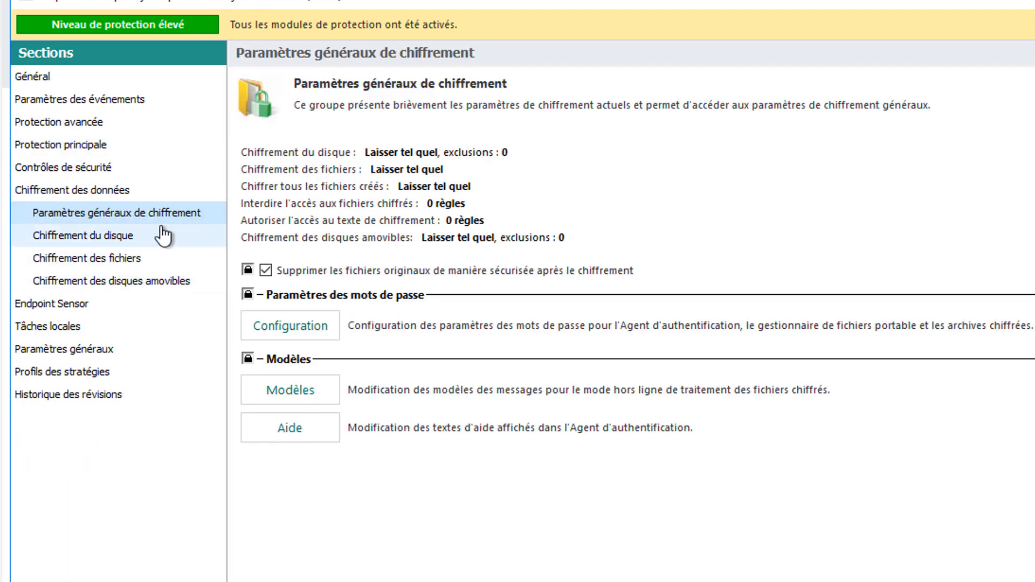
{"action": "left_click", "coordinate": [129, 289]}
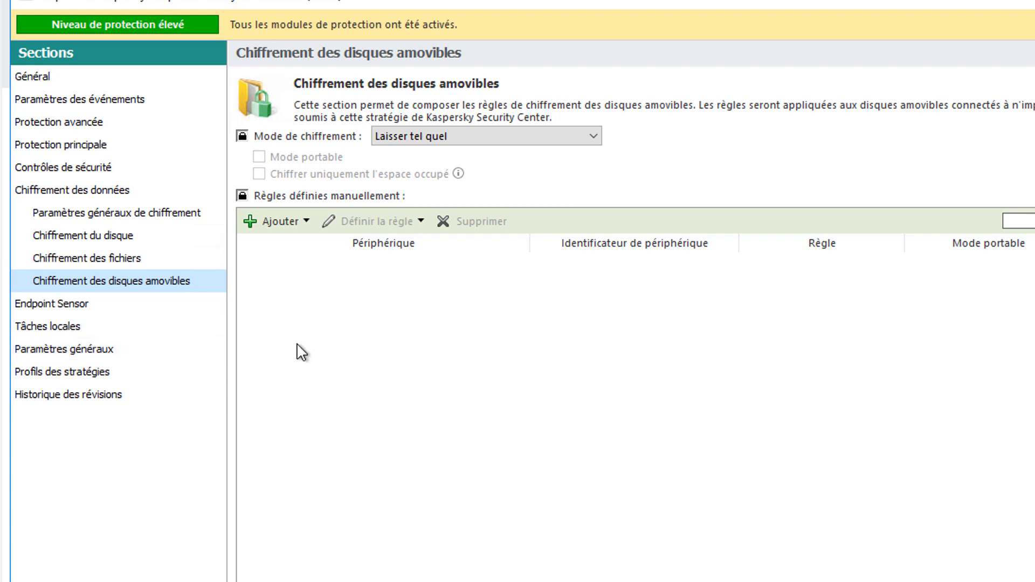
{"action": "left_click", "coordinate": [564, 139]}
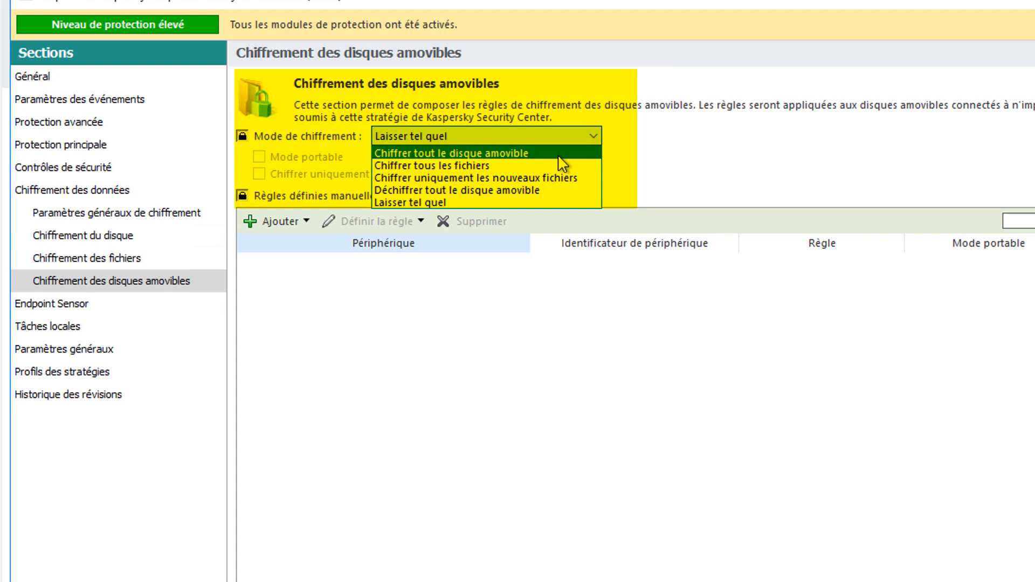
{"action": "left_click", "coordinate": [563, 153]}
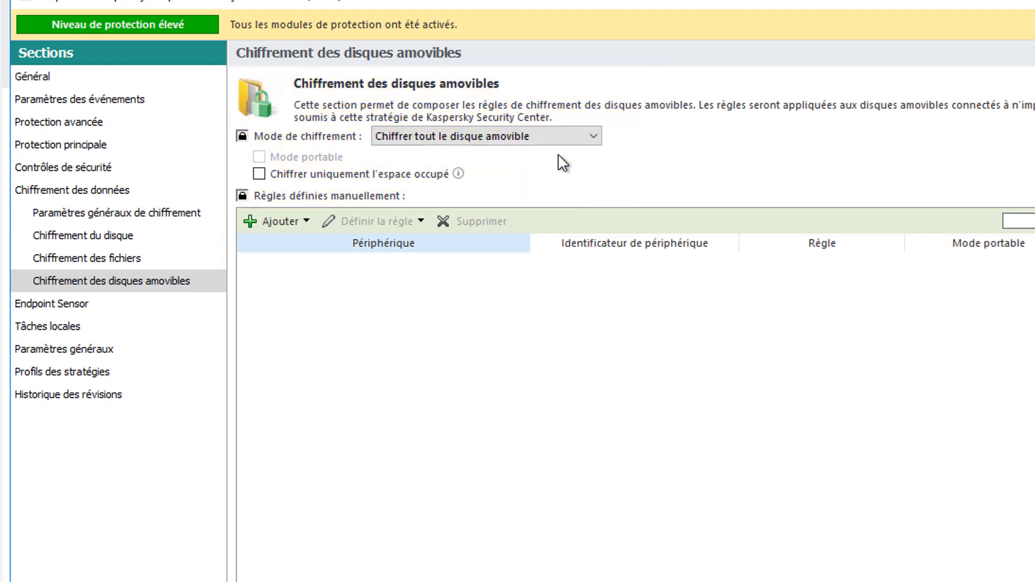
- Set the removable disk encryption mode to Chiffrer tous les fichiers and enable Mode portable
{"action": "left_click", "coordinate": [564, 139]}
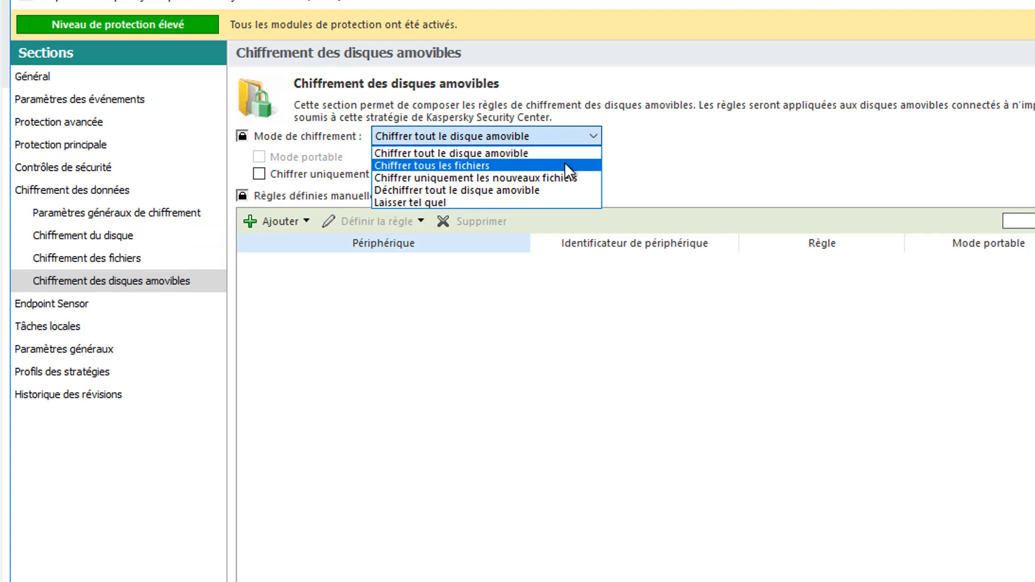
{"action": "left_click", "coordinate": [566, 166]}
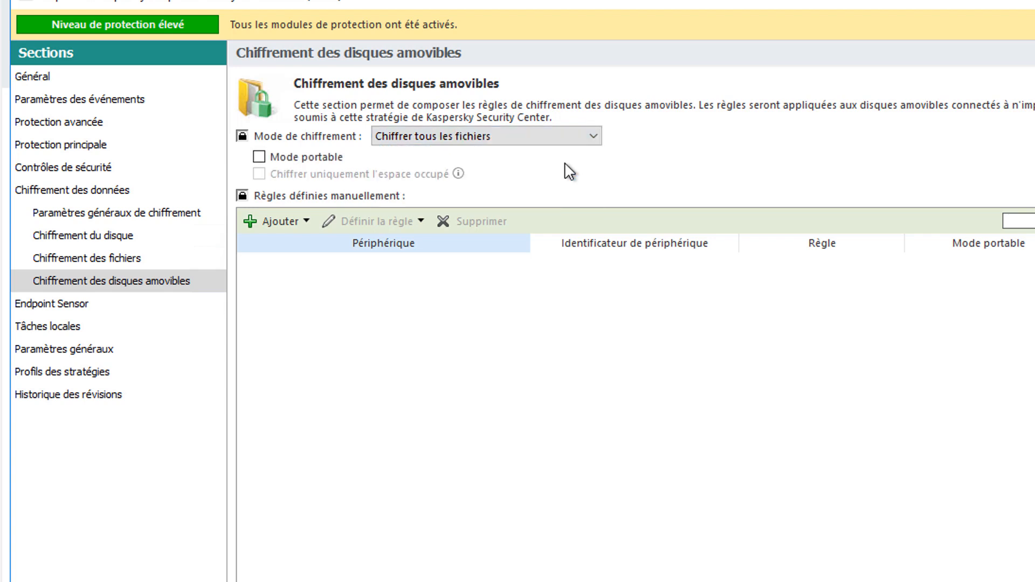
{"action": "left_click", "coordinate": [309, 159]}
- Set the removable disk encryption mode to Chiffrer uniquement les nouveaux fichiers and disable Mode portable
{"action": "left_click", "coordinate": [465, 139]}
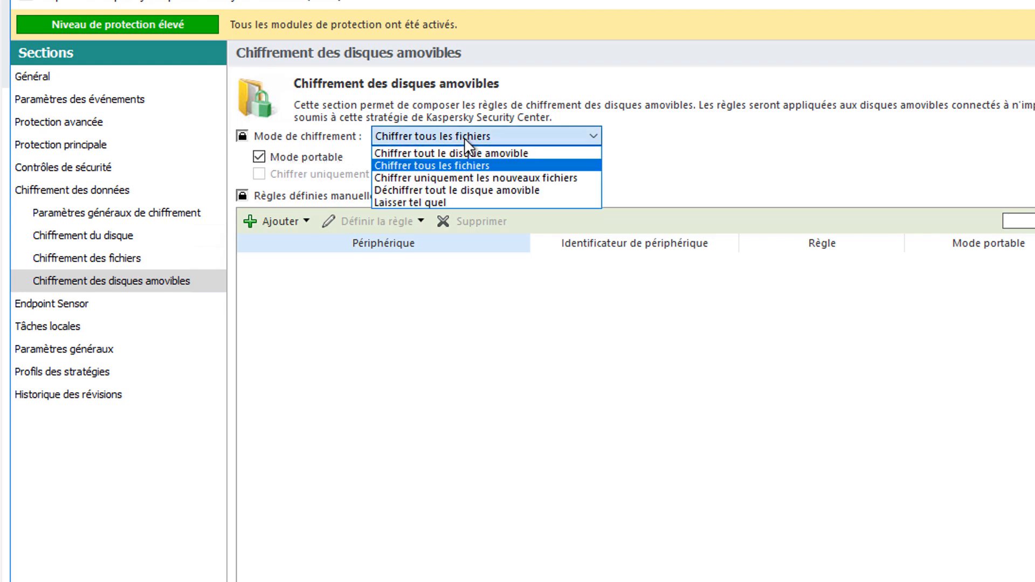
{"action": "left_click", "coordinate": [469, 178]}
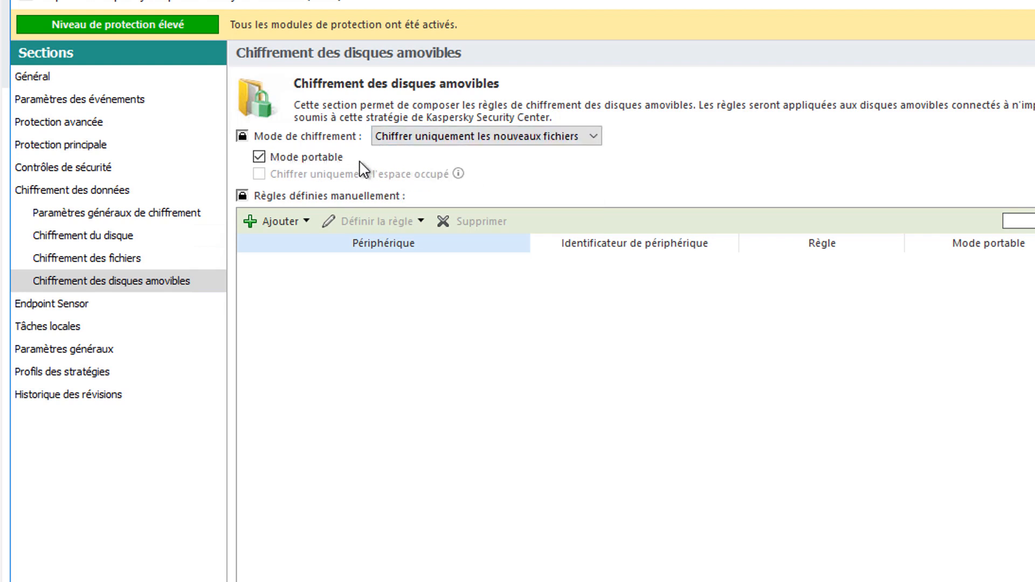
{"action": "left_click", "coordinate": [323, 157]}
{"action": "left_click", "coordinate": [322, 158]}
{"action": "left_click", "coordinate": [322, 158]}
{"action": "left_click", "coordinate": [539, 138]}
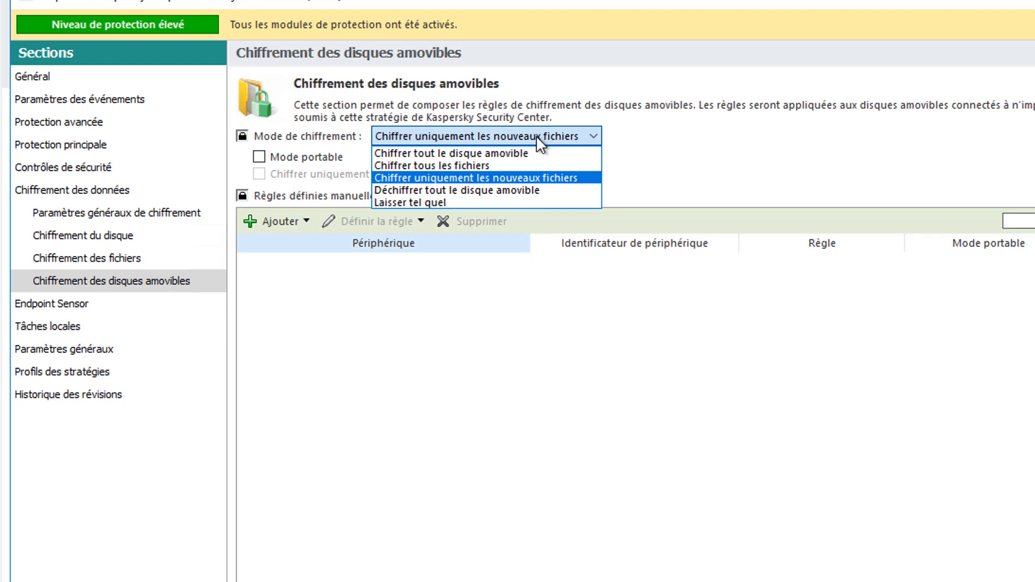
{"action": "left_click", "coordinate": [536, 134]}
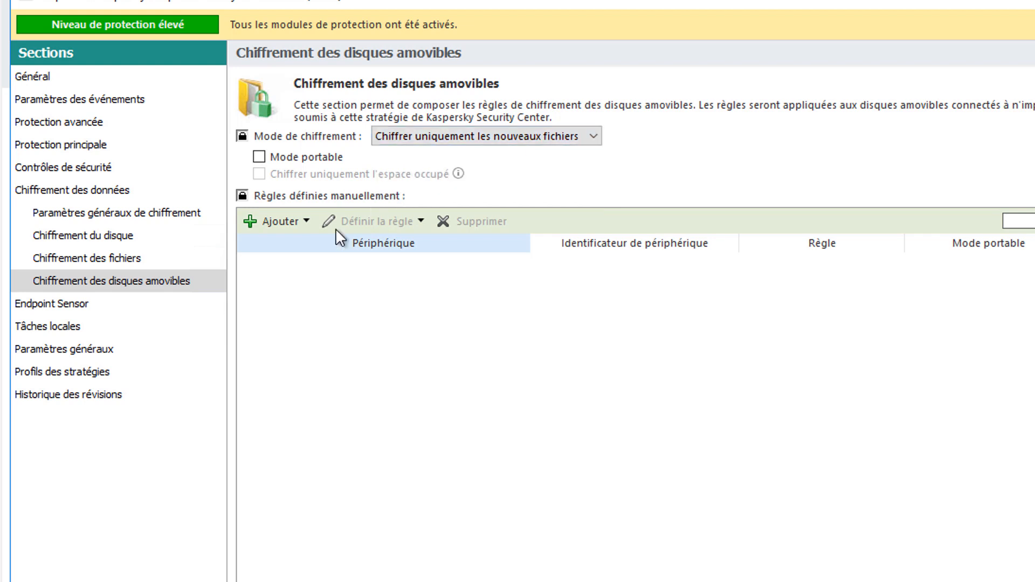
- Examine the options for adding manual encryption rules from this policy's trusted device list, and leave without adding any device
{"action": "left_click", "coordinate": [291, 225]}
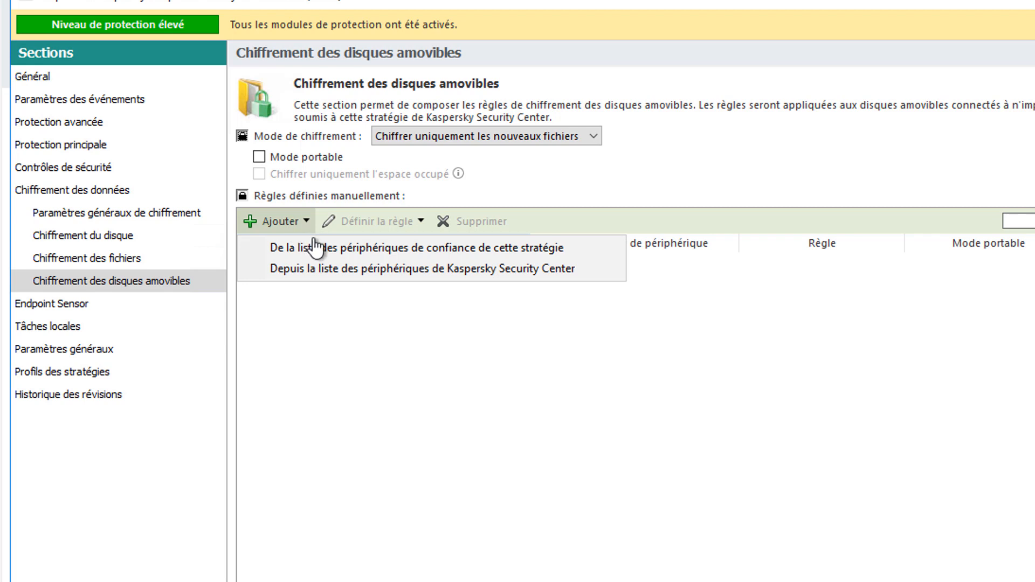
{"action": "left_click", "coordinate": [355, 250]}
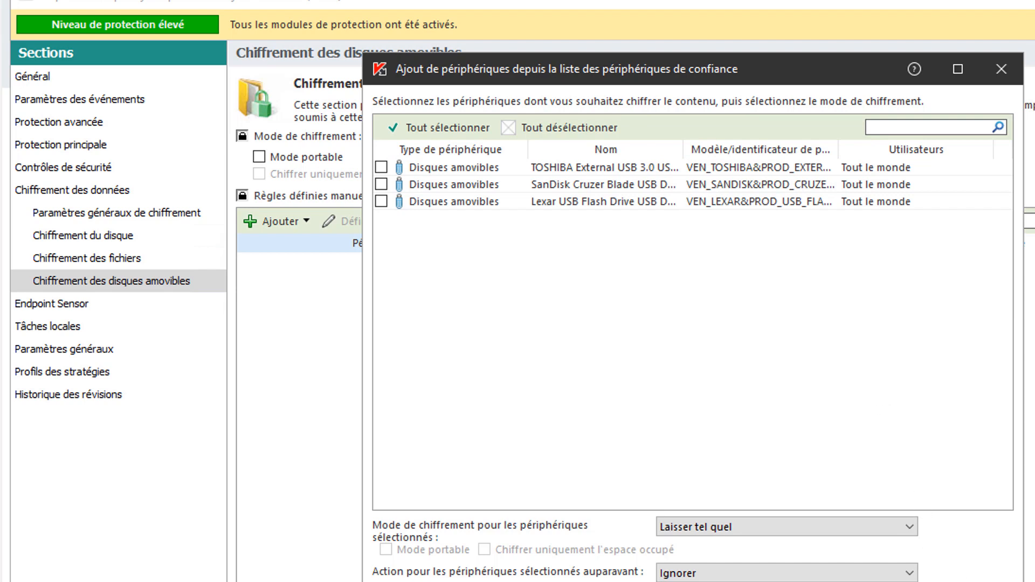
{"action": "left_click", "coordinate": [884, 581]}
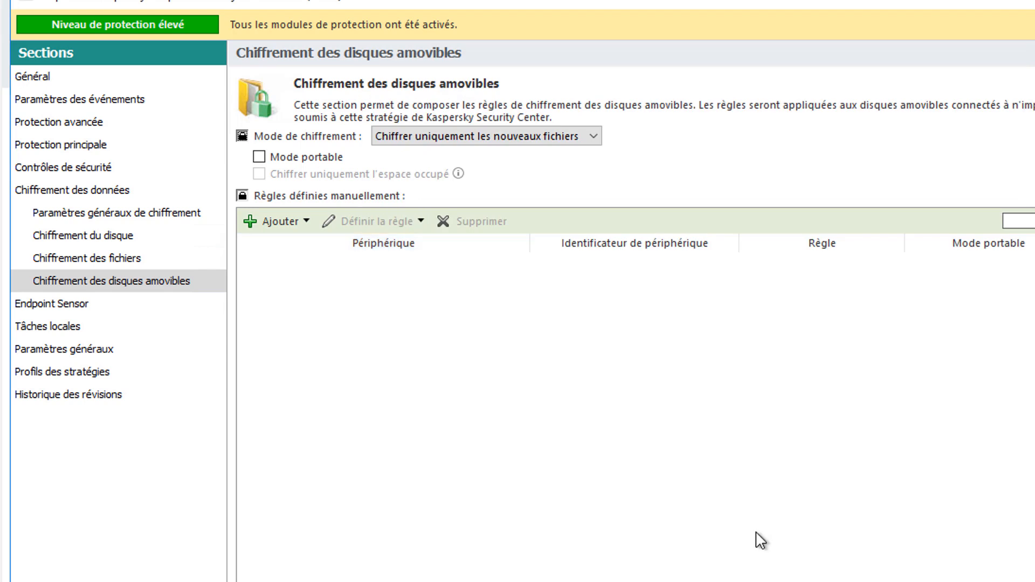